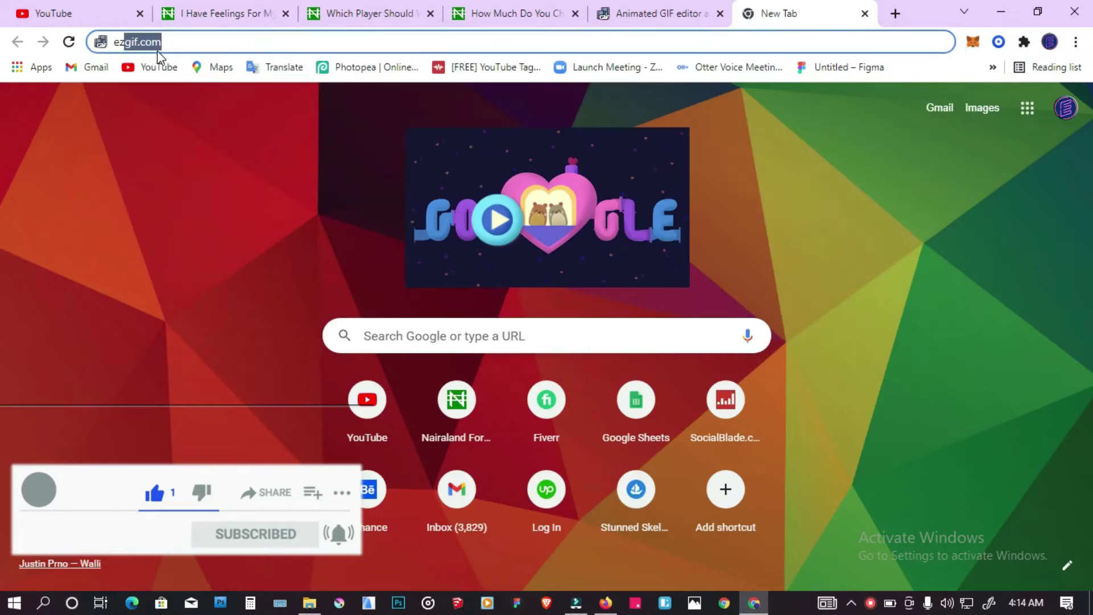
Step: Load ezgif.com, go to its Animated GIF Maker upload form, and switch to File Explorer
{"action": "key", "text": "Return"}
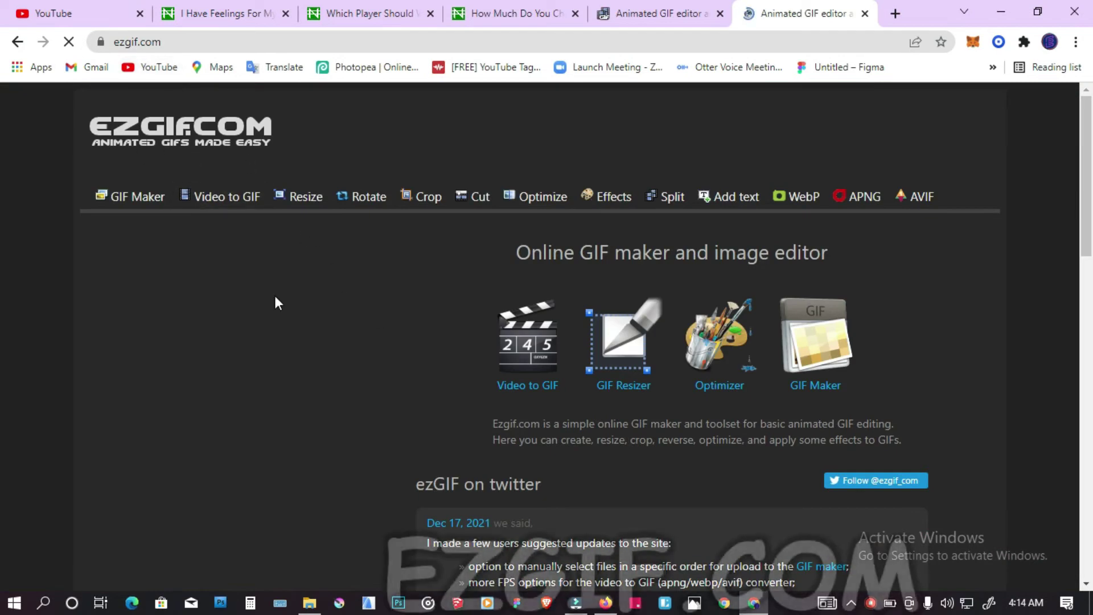
{"action": "scroll", "coordinate": [275, 295], "scroll_direction": "down", "scroll_amount": 1}
{"action": "scroll", "coordinate": [274, 302], "scroll_direction": "down", "scroll_amount": 1}
{"action": "scroll", "coordinate": [274, 301], "scroll_direction": "up", "scroll_amount": 2}
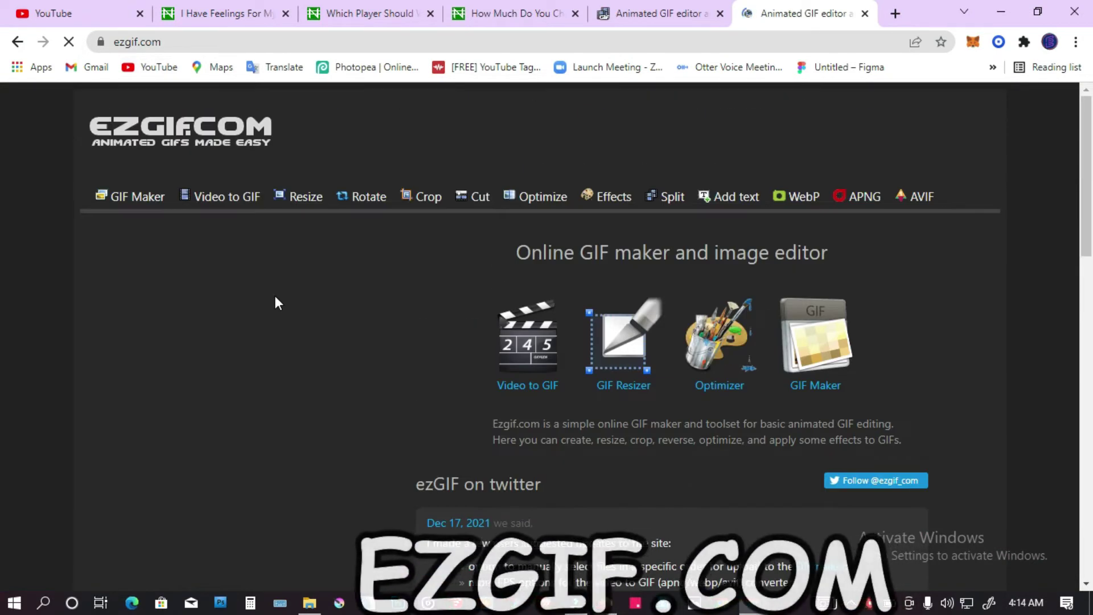
{"action": "scroll", "coordinate": [566, 292], "scroll_direction": "down", "scroll_amount": 12}
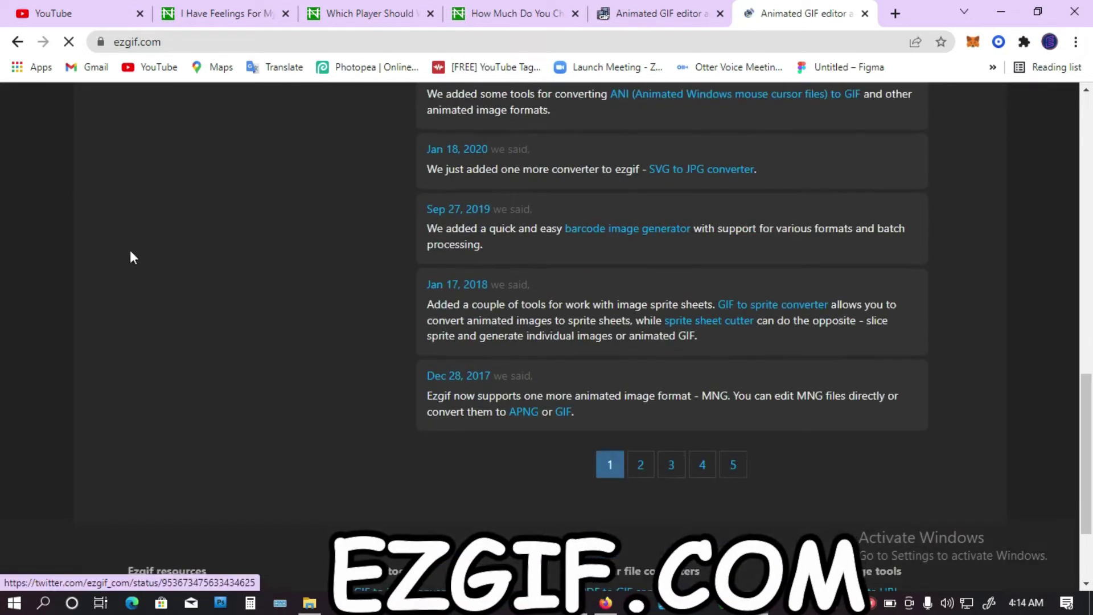
{"action": "scroll", "coordinate": [114, 247], "scroll_direction": "up", "scroll_amount": 4}
{"action": "scroll", "coordinate": [104, 248], "scroll_direction": "up", "scroll_amount": 8}
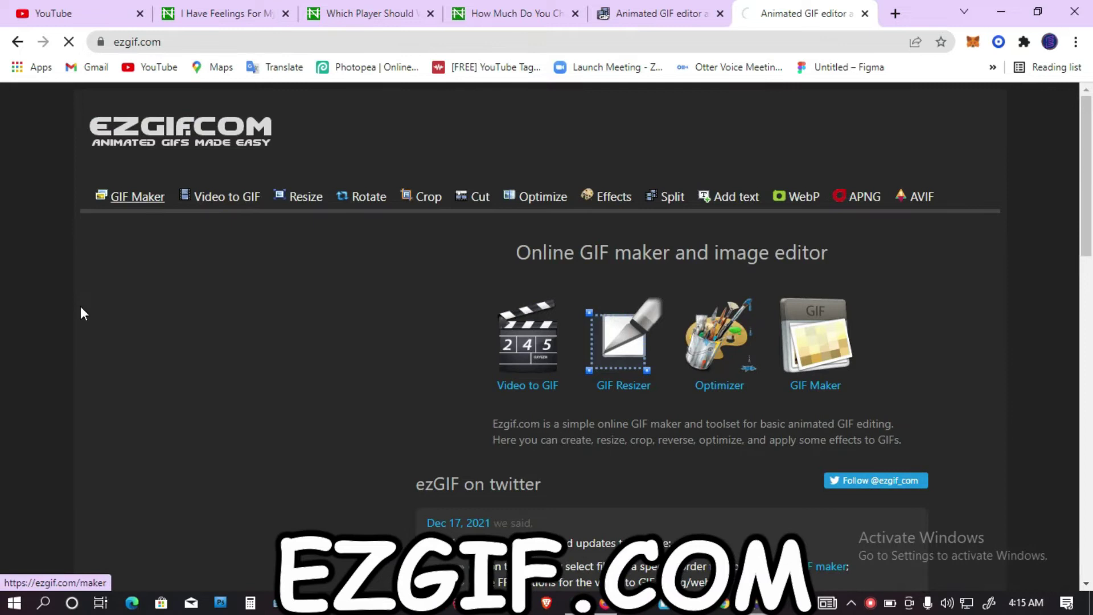
{"action": "left_click", "coordinate": [132, 199]}
{"action": "scroll", "coordinate": [455, 274], "scroll_direction": "down", "scroll_amount": 2}
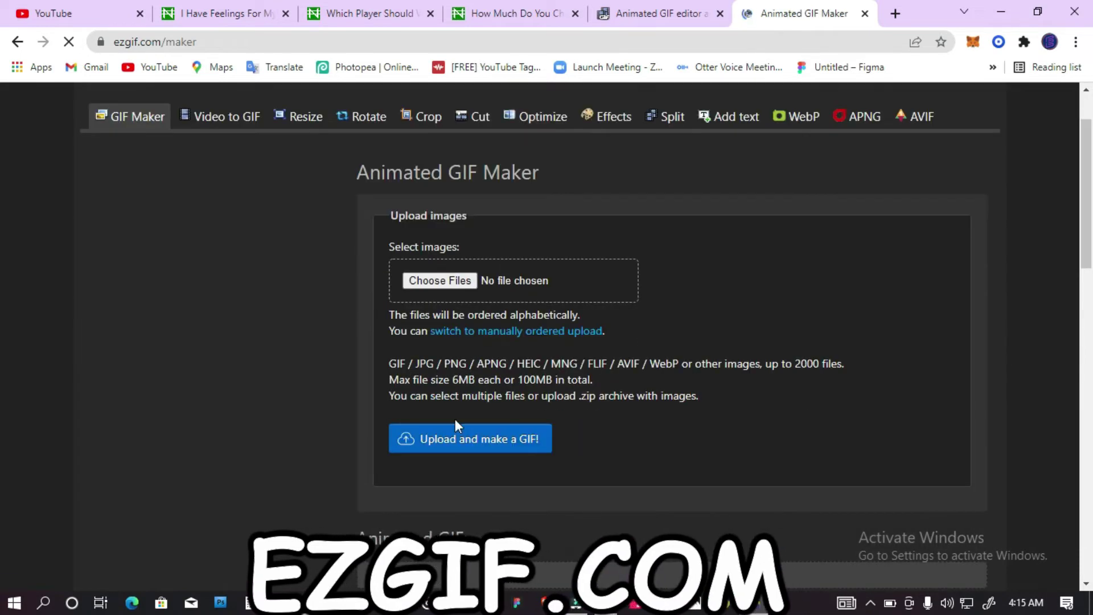
{"action": "key", "text": "alt+Tab"}
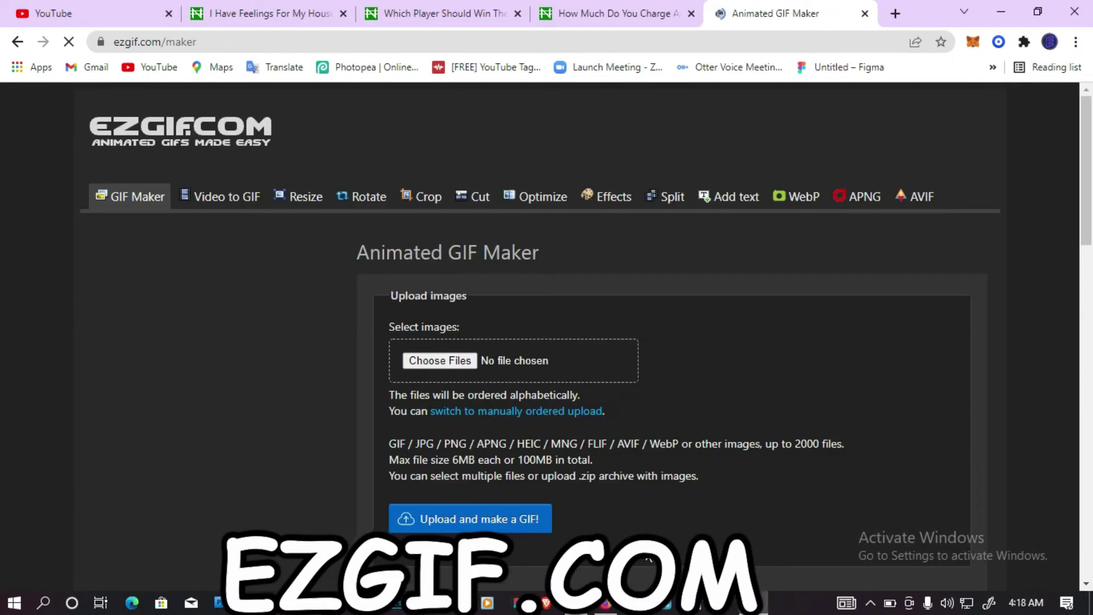
Step: Select the 36 HEAD PNG images starting at HEAD_5 and drag them into Ezgif's upload field
{"action": "left_click", "coordinate": [294, 501]}
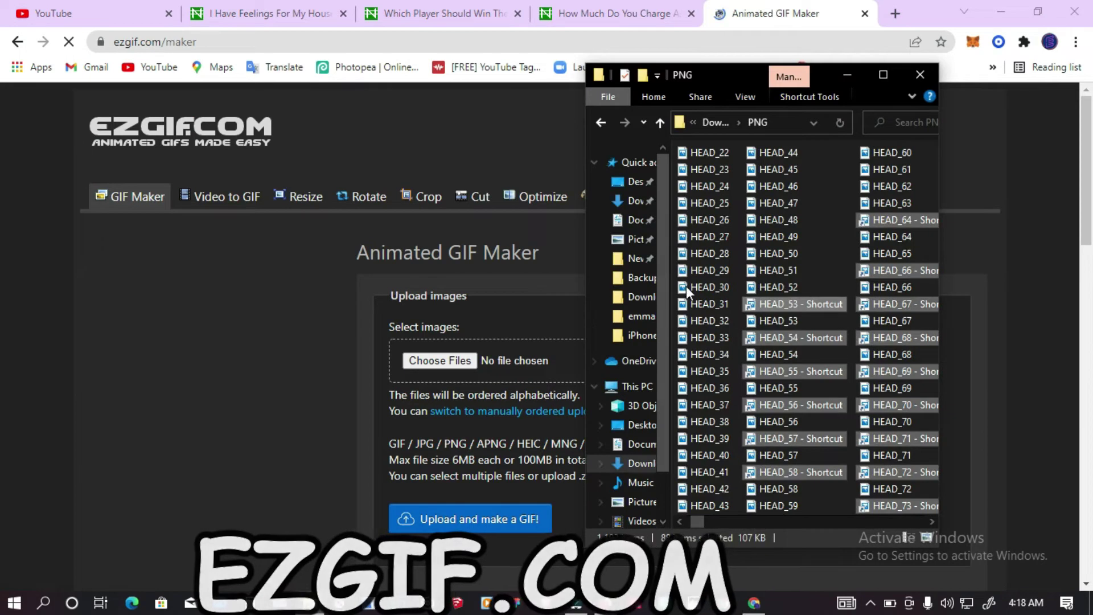
{"action": "left_click", "coordinate": [848, 228]}
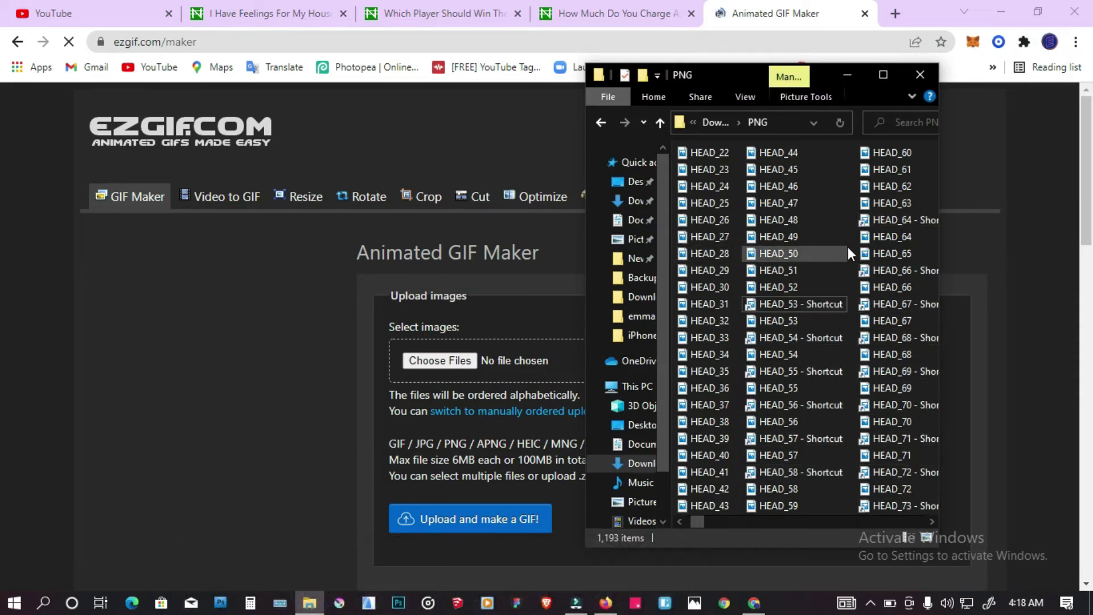
{"action": "left_click_drag", "start_coordinate": [848, 247], "coordinate": [686, 406]}
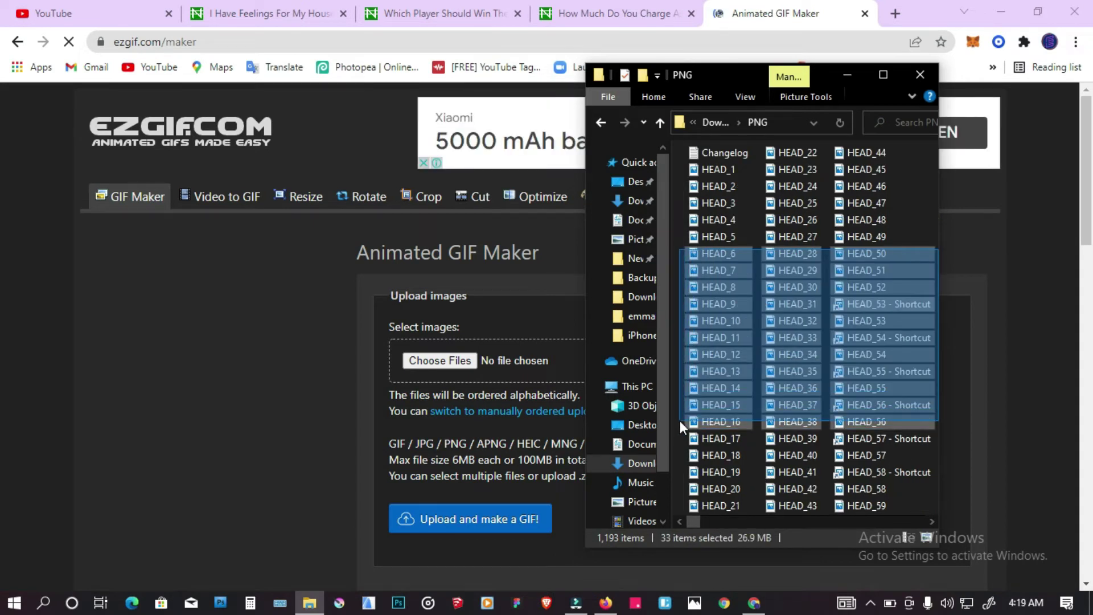
{"action": "left_click_drag", "start_coordinate": [828, 333], "coordinate": [603, 370]}
{"action": "left_click", "coordinate": [855, 303], "text": "shift"}
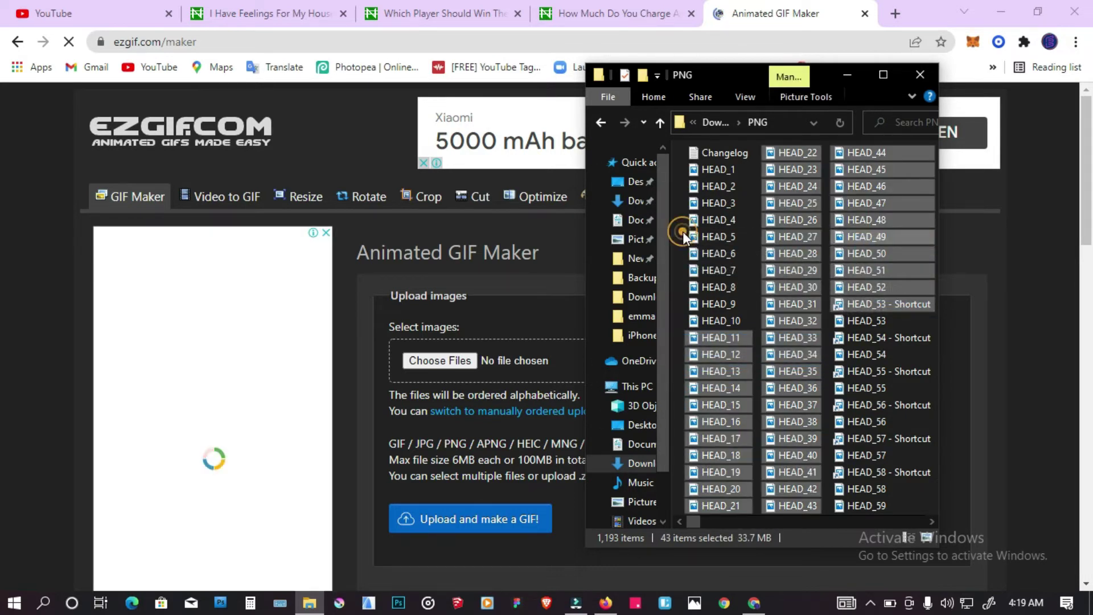
{"action": "left_click_drag", "start_coordinate": [682, 231], "coordinate": [868, 424]}
{"action": "left_click_drag", "start_coordinate": [862, 359], "coordinate": [542, 361]}
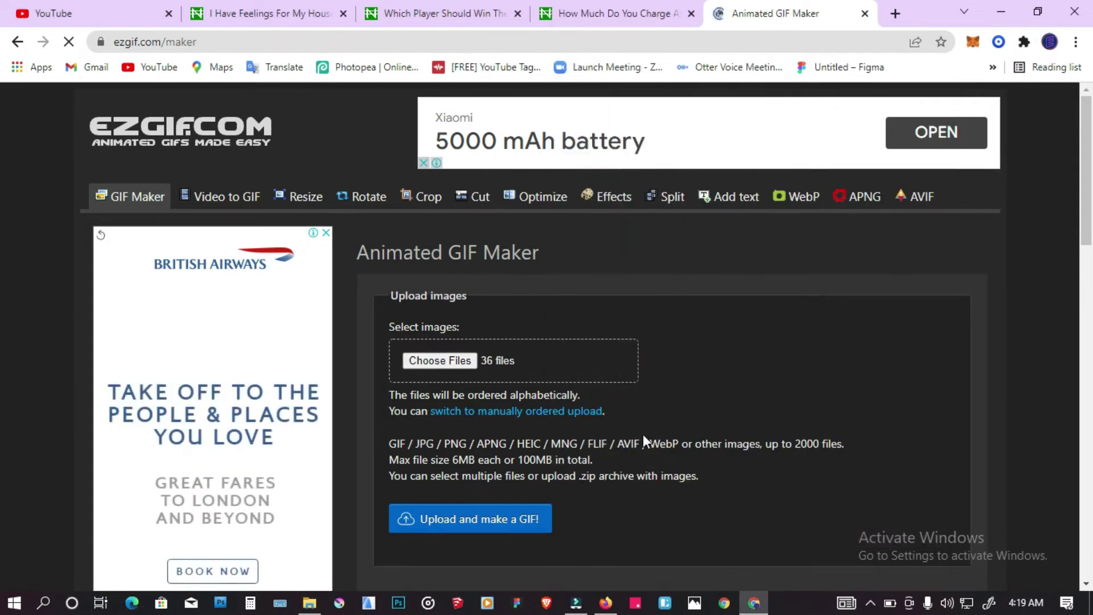
{"action": "scroll", "coordinate": [643, 434], "scroll_direction": "down", "scroll_amount": 3}
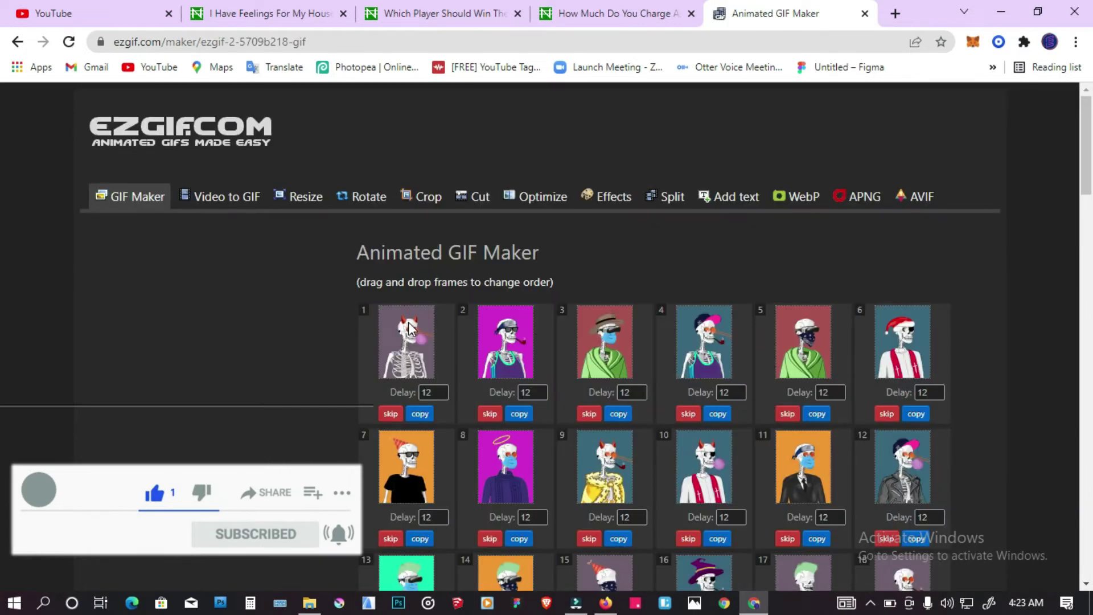
Step: Drag frames around the grid, moving frame 21 to follow frame 14
{"action": "scroll", "coordinate": [409, 322], "scroll_direction": "down", "scroll_amount": 3}
{"action": "left_click_drag", "start_coordinate": [408, 187], "coordinate": [518, 217]}
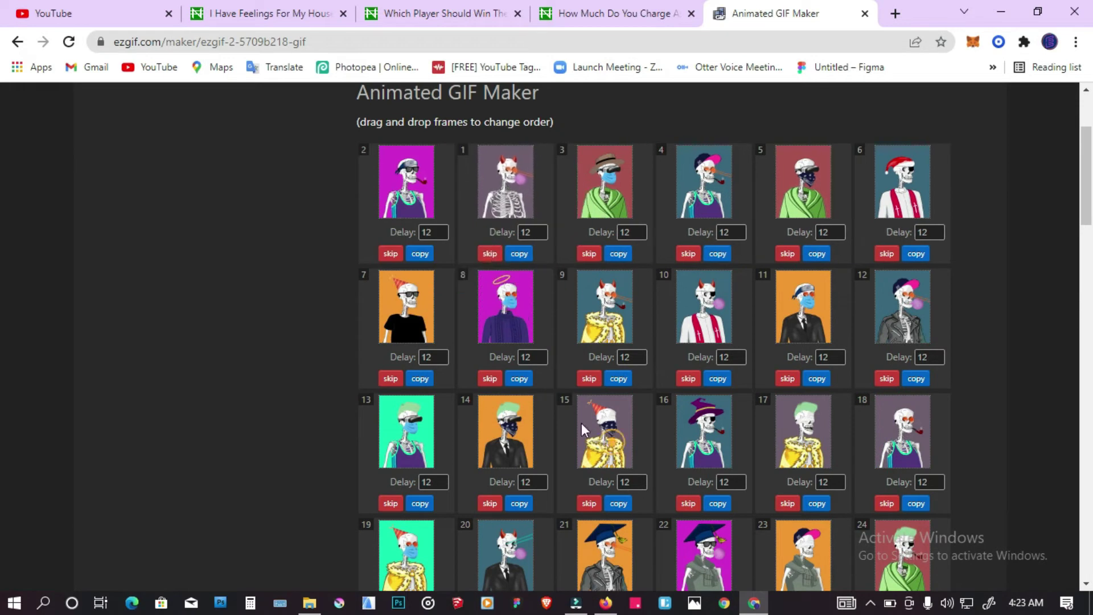
{"action": "left_click_drag", "start_coordinate": [582, 430], "coordinate": [473, 285]}
{"action": "scroll", "coordinate": [542, 334], "scroll_direction": "up", "scroll_amount": 1}
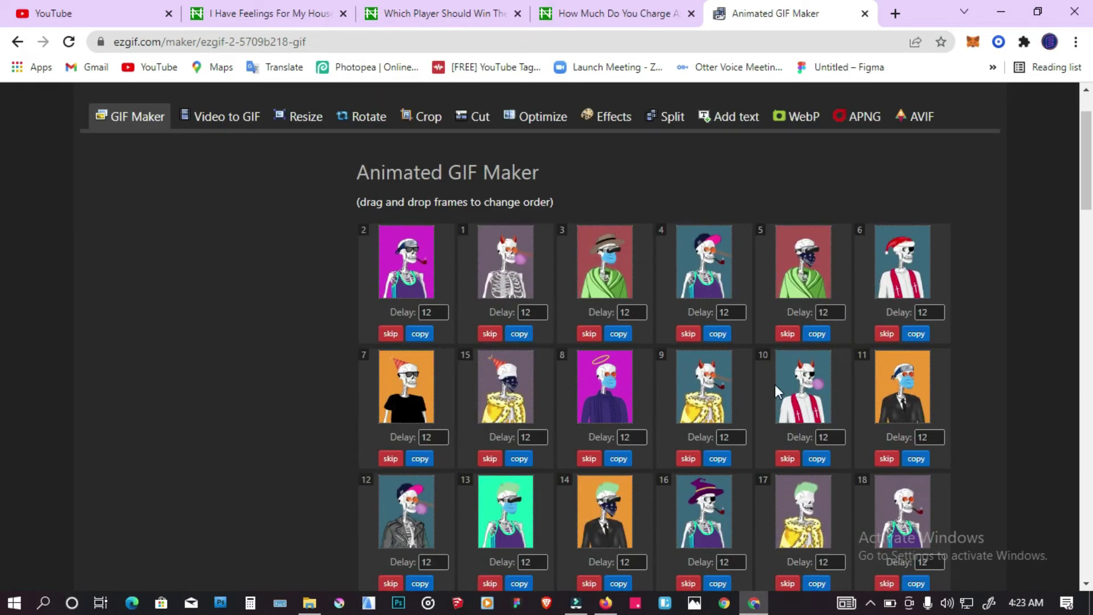
{"action": "left_click_drag", "start_coordinate": [774, 385], "coordinate": [663, 388]}
{"action": "scroll", "coordinate": [664, 388], "scroll_direction": "down", "scroll_amount": 4}
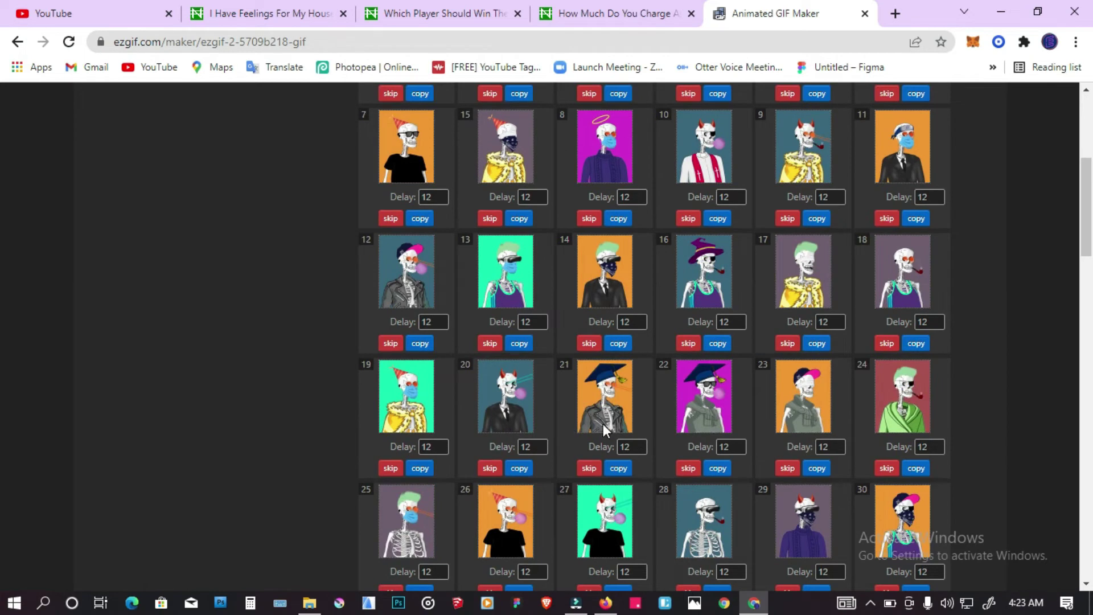
{"action": "left_click_drag", "start_coordinate": [603, 424], "coordinate": [660, 300]}
Step: Keep reordering frames, placing frame 20 right after frame 23 and shifting frame 18
{"action": "left_click_drag", "start_coordinate": [794, 399], "coordinate": [592, 285]}
{"action": "scroll", "coordinate": [630, 394], "scroll_direction": "down", "scroll_amount": 5}
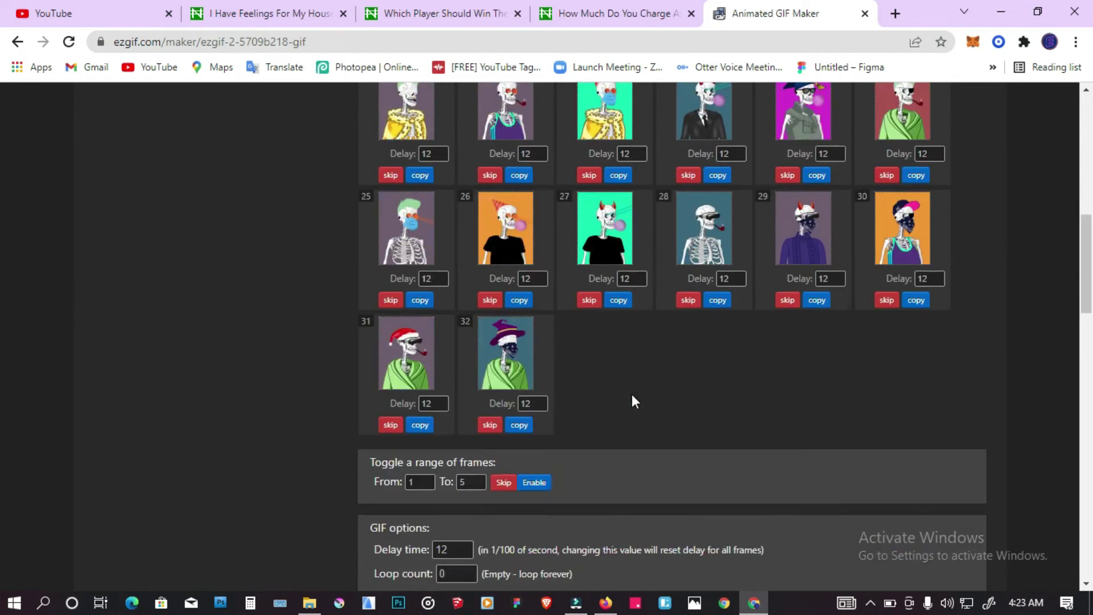
{"action": "scroll", "coordinate": [630, 394], "scroll_direction": "up", "scroll_amount": 5}
{"action": "left_click_drag", "start_coordinate": [661, 395], "coordinate": [710, 282]}
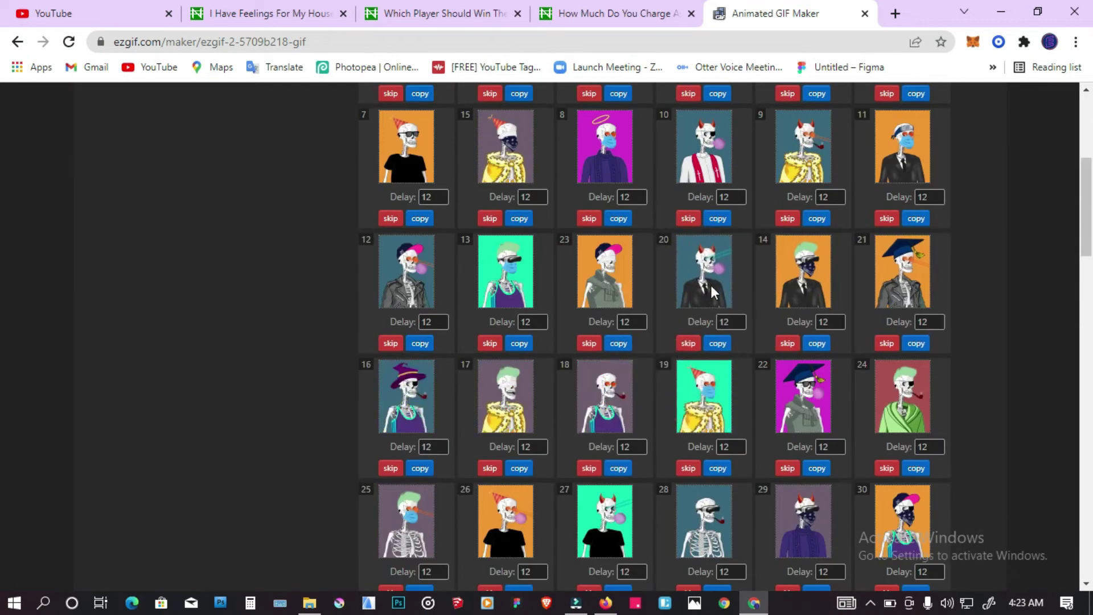
{"action": "left_click_drag", "start_coordinate": [787, 310], "coordinate": [756, 394]}
{"action": "scroll", "coordinate": [532, 351], "scroll_direction": "up", "scroll_amount": 4}
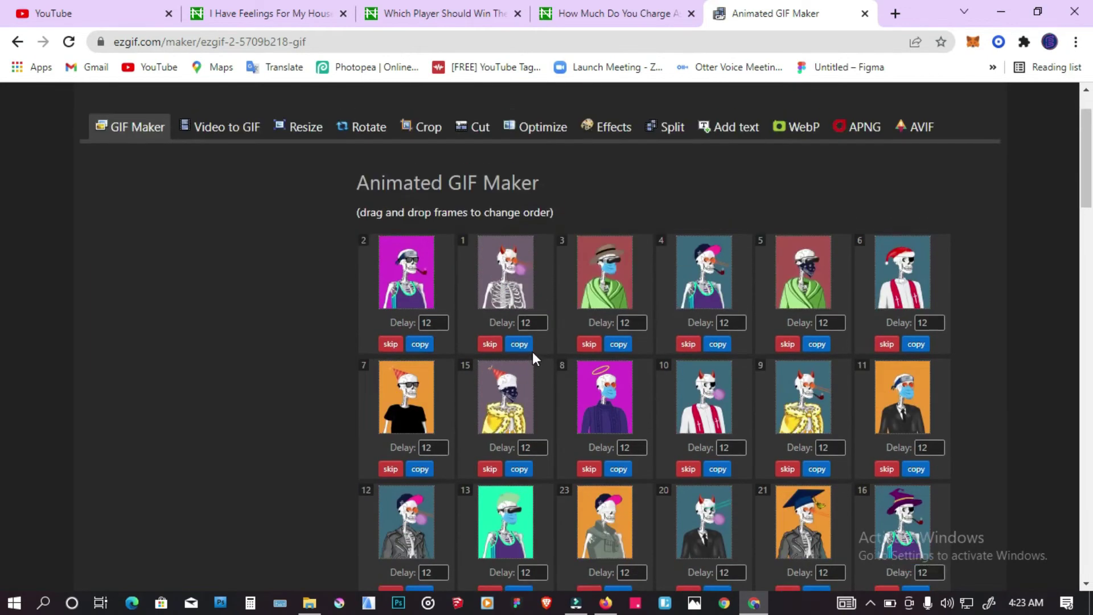
{"action": "scroll", "coordinate": [586, 356], "scroll_direction": "down", "scroll_amount": 5}
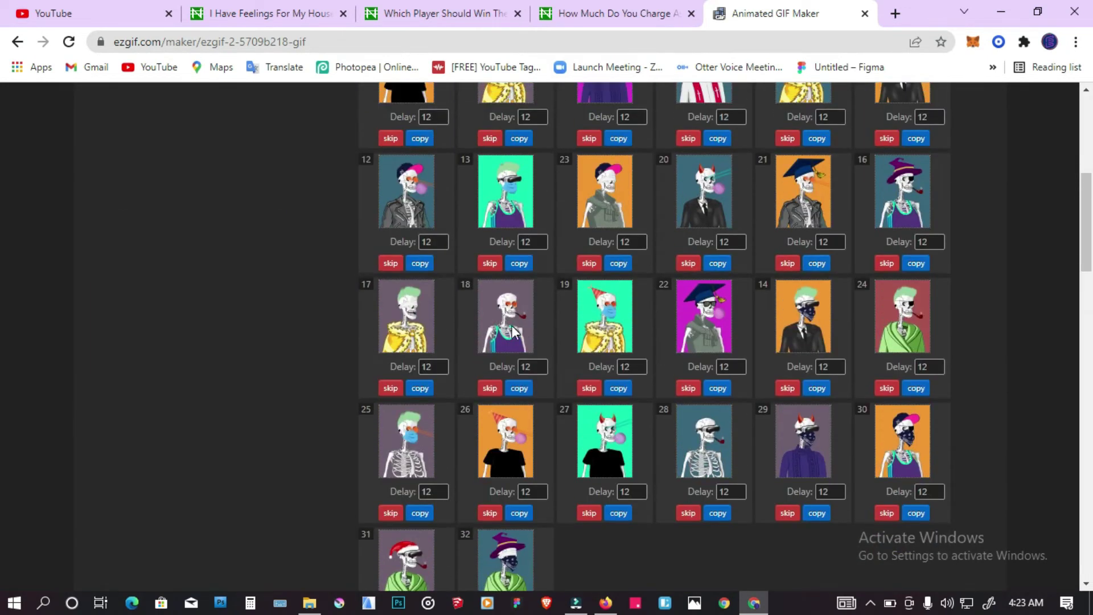
{"action": "left_click_drag", "start_coordinate": [510, 325], "coordinate": [621, 326]}
{"action": "scroll", "coordinate": [621, 325], "scroll_direction": "down", "scroll_amount": 4}
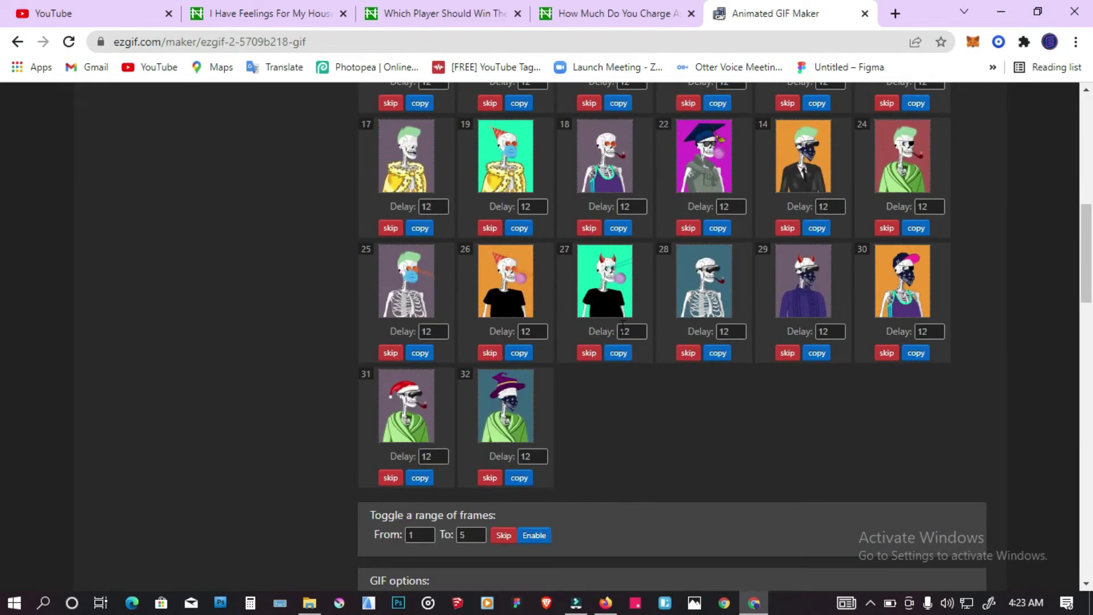
{"action": "scroll", "coordinate": [627, 348], "scroll_direction": "down", "scroll_amount": 5}
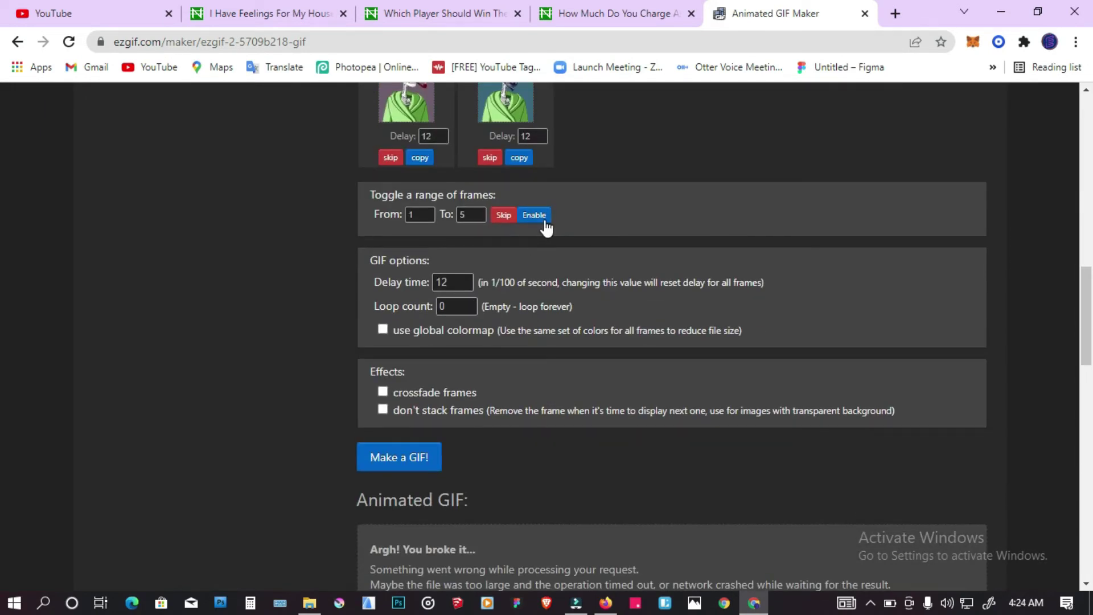
Step: Generate the 32-frame, 900x1200 px, 4.47MiB skeleton GIF and scroll through its preview
{"action": "left_click", "coordinate": [420, 460]}
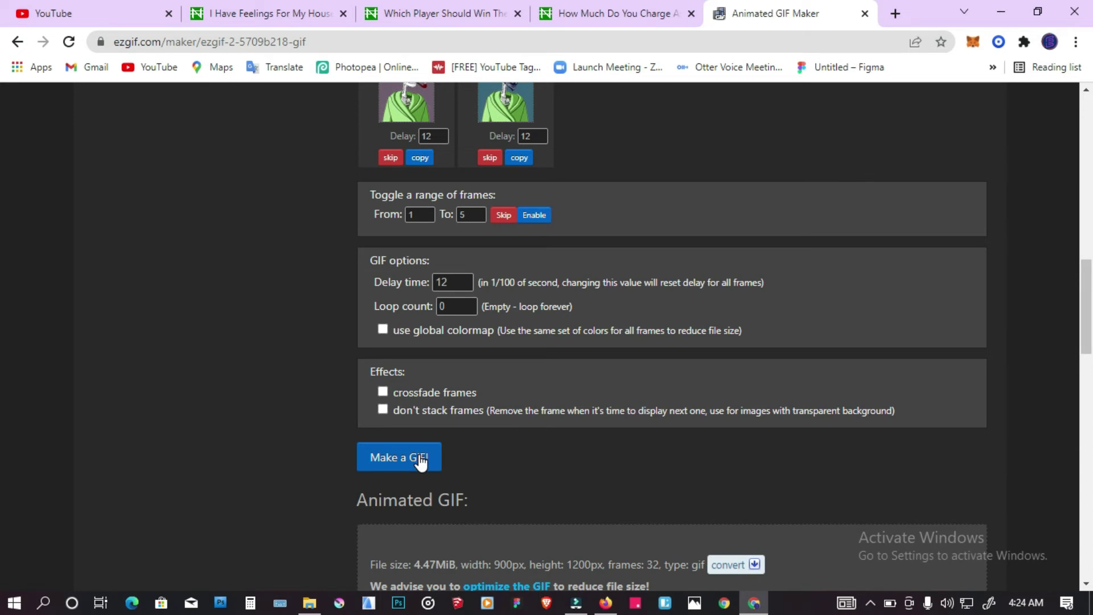
{"action": "scroll", "coordinate": [420, 463], "scroll_direction": "down", "scroll_amount": 8}
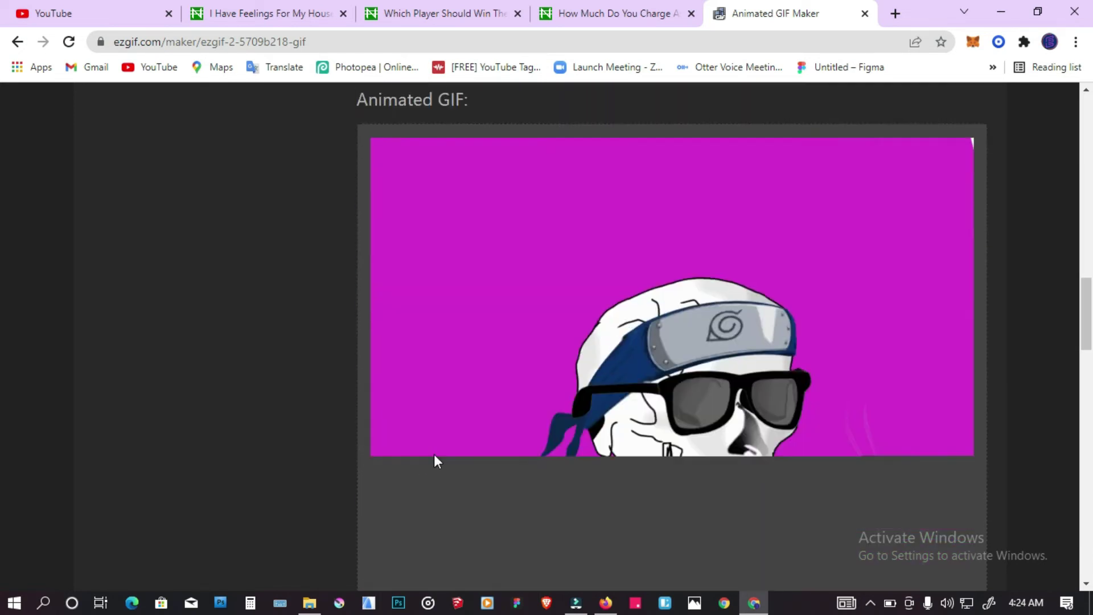
{"action": "scroll", "coordinate": [442, 450], "scroll_direction": "down", "scroll_amount": 3}
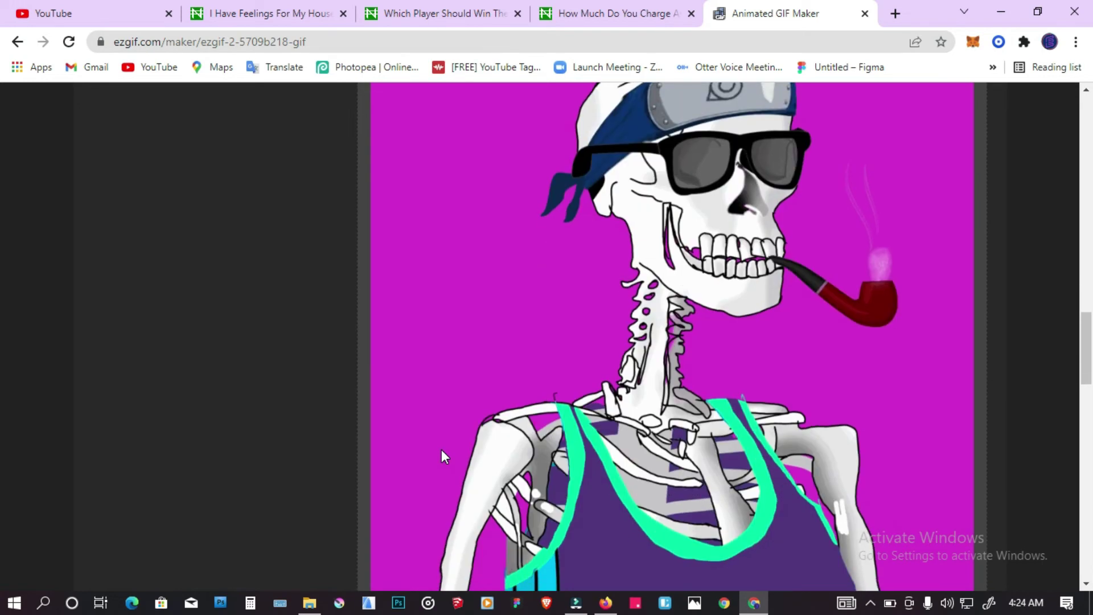
{"action": "scroll", "coordinate": [442, 424], "scroll_direction": "down", "scroll_amount": 3}
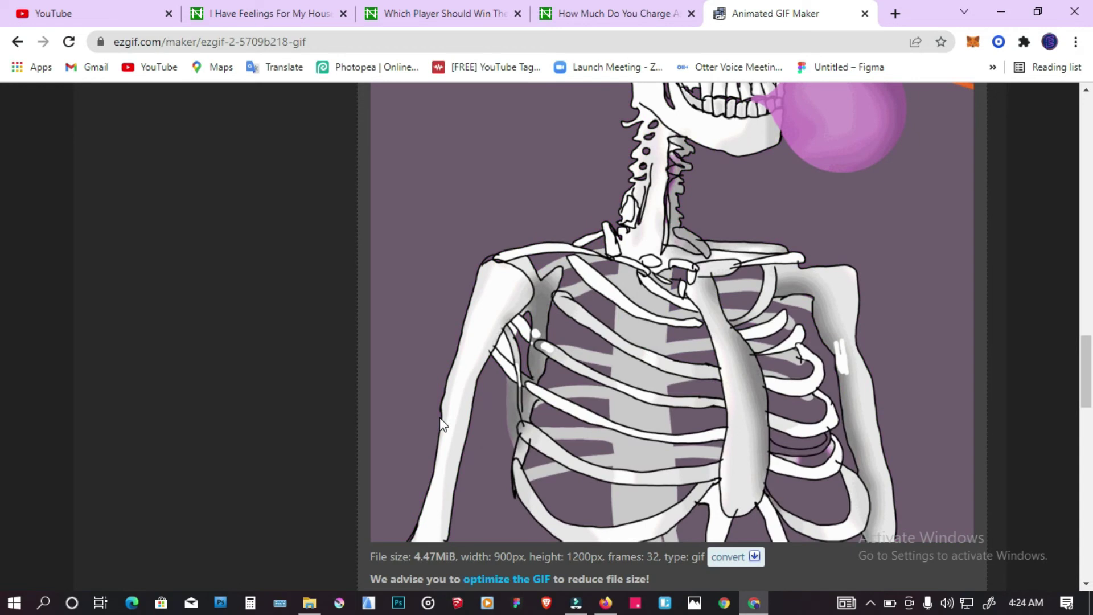
{"action": "scroll", "coordinate": [442, 424], "scroll_direction": "up", "scroll_amount": 3}
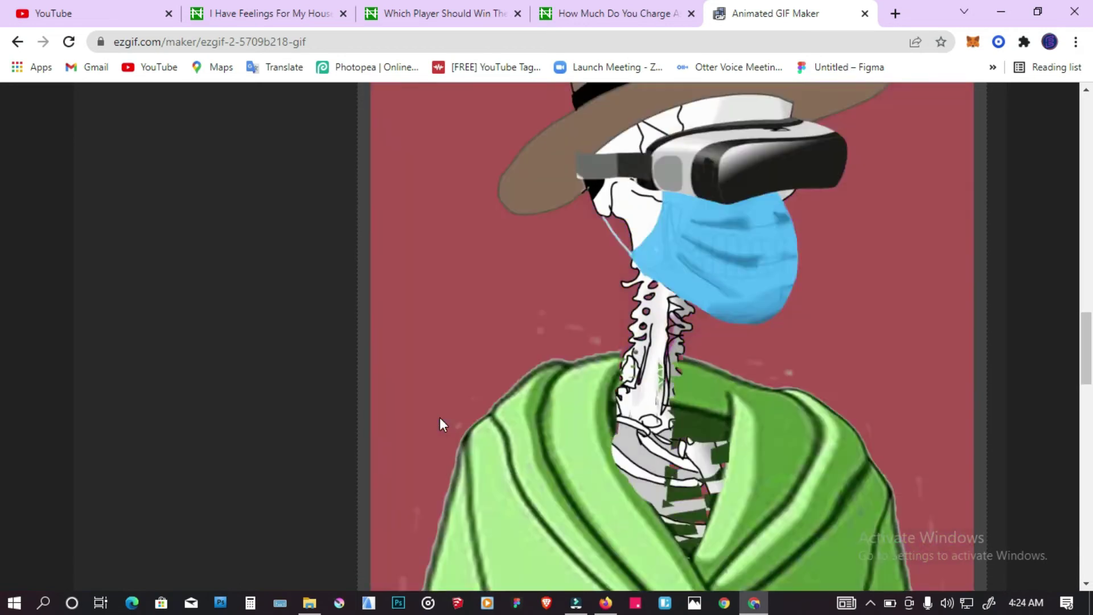
{"action": "scroll", "coordinate": [439, 424], "scroll_direction": "down", "scroll_amount": 3}
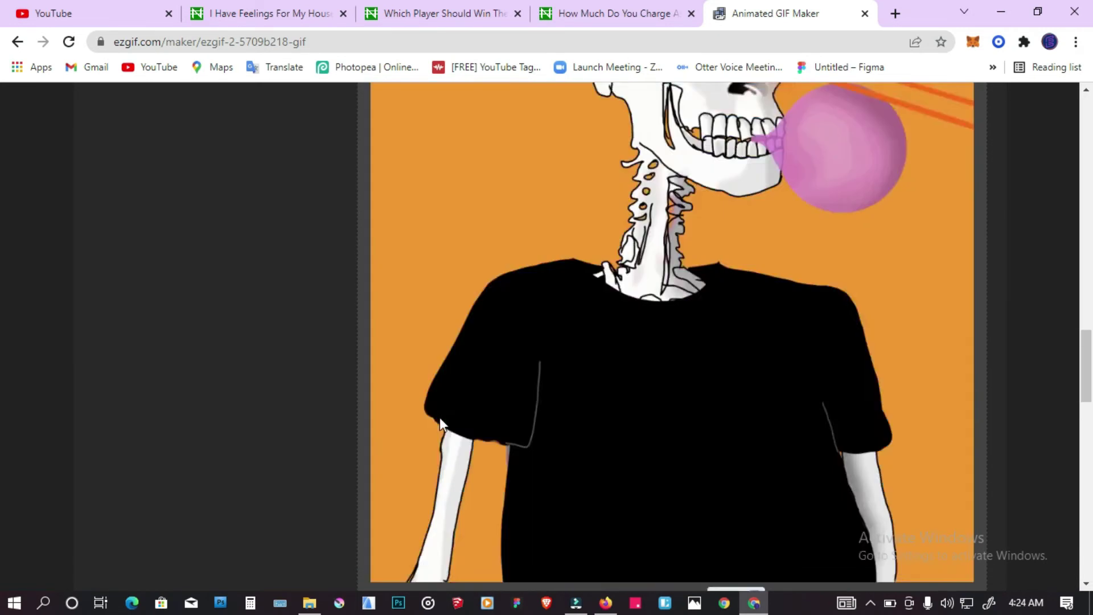
{"action": "scroll", "coordinate": [440, 424], "scroll_direction": "up", "scroll_amount": 8}
{"action": "scroll", "coordinate": [439, 424], "scroll_direction": "down", "scroll_amount": 14}
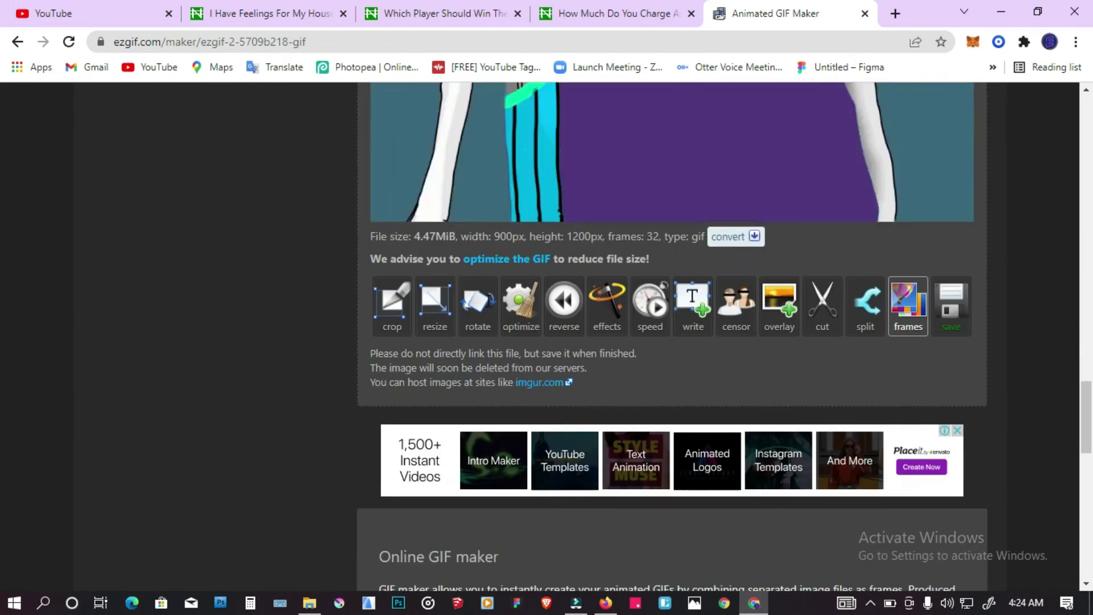
Step: Save the skeleton GIF to the computer and bring up the downloaded file's options menu
{"action": "left_click", "coordinate": [755, 237]}
{"action": "left_click", "coordinate": [947, 314]}
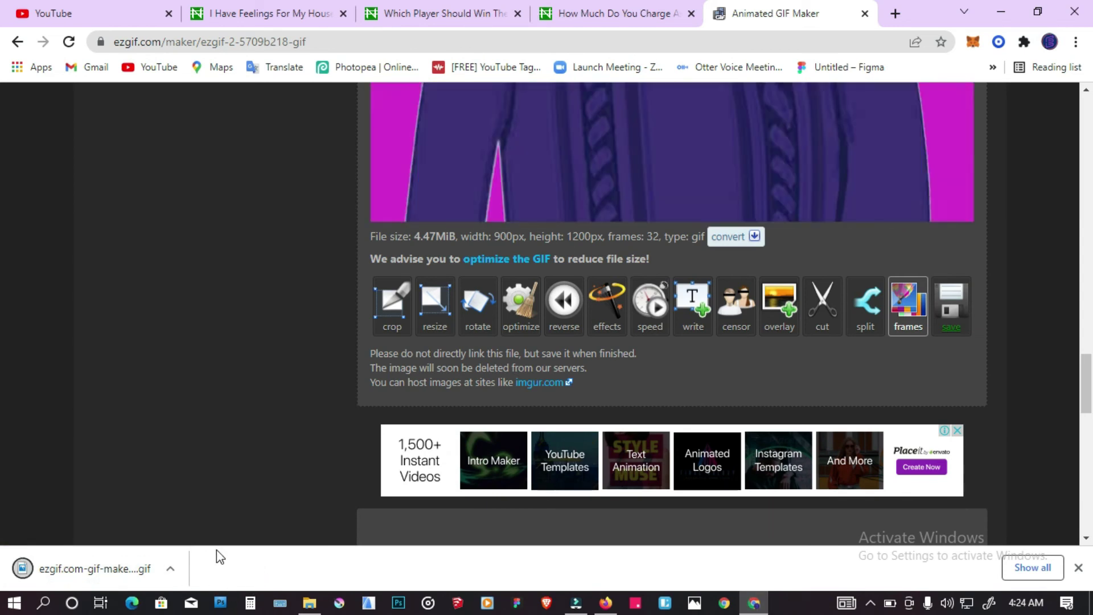
{"action": "left_click", "coordinate": [170, 568]}
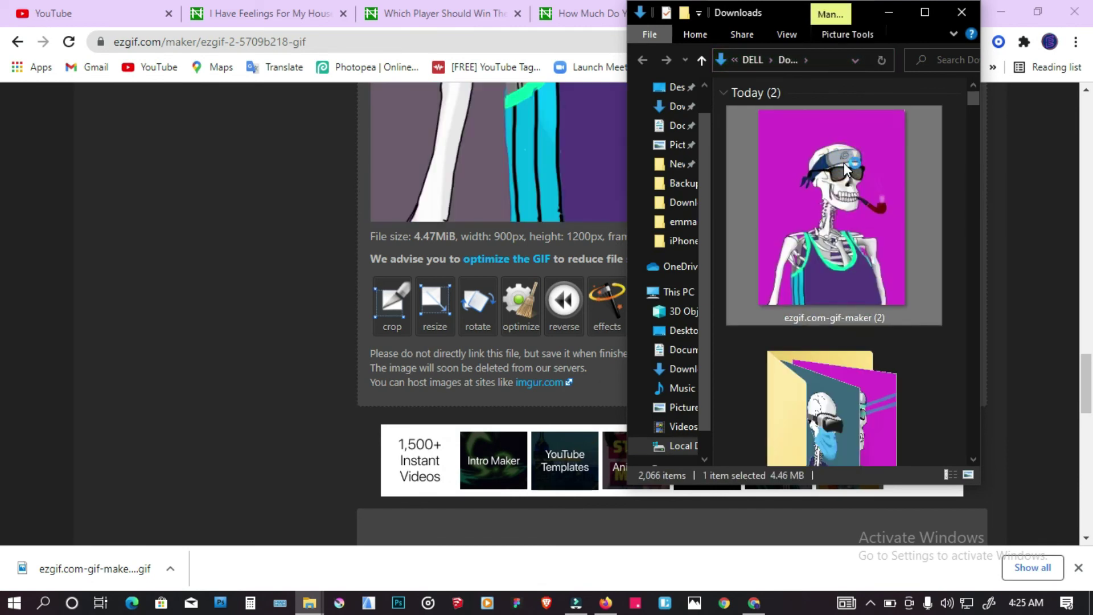
Step: Confirm ezgif.com-gif-maker (2) in Downloads is a 900 x 1200 GIF of 4.46 MB
{"action": "mouse_move", "coordinate": [887, 207]}
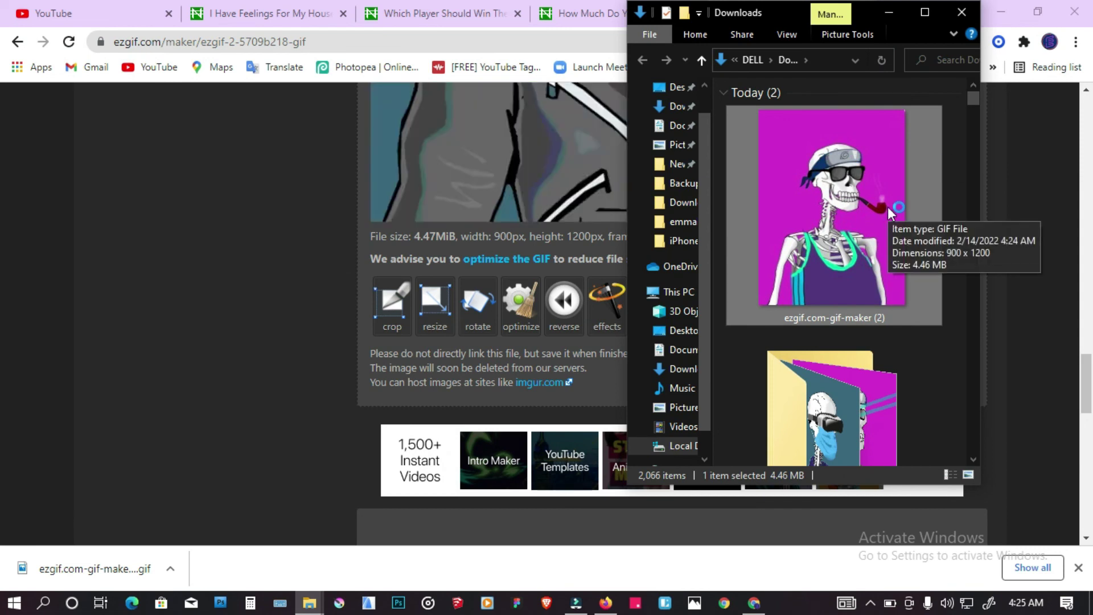